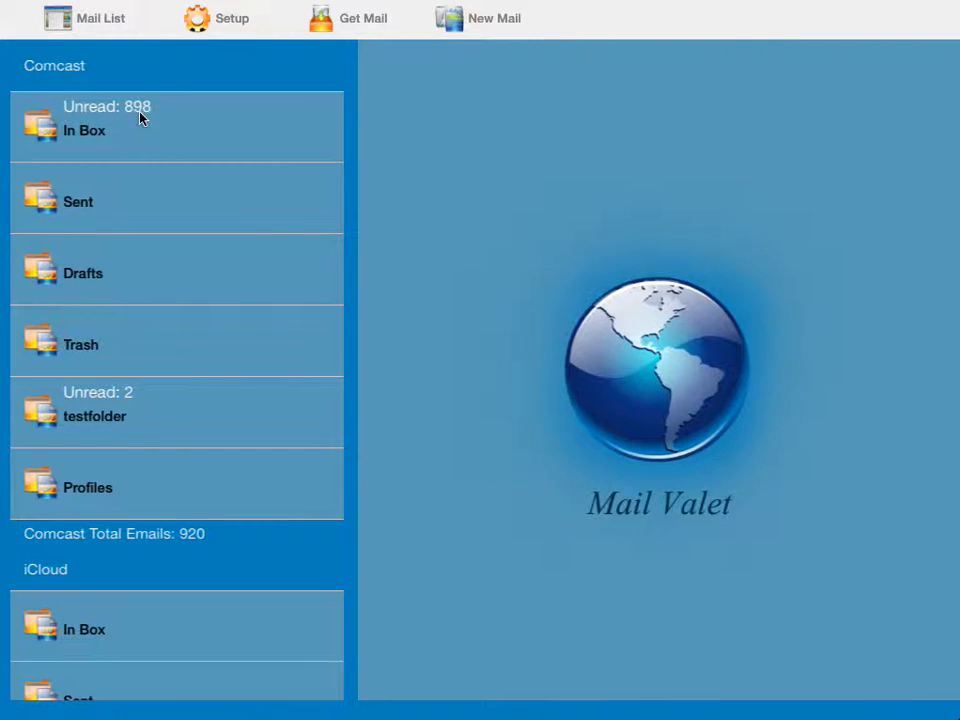
# Add a folder named Publix to the Comcast account, accept its default priority and color configuration, and open the folder.
pyautogui.click(229, 19)
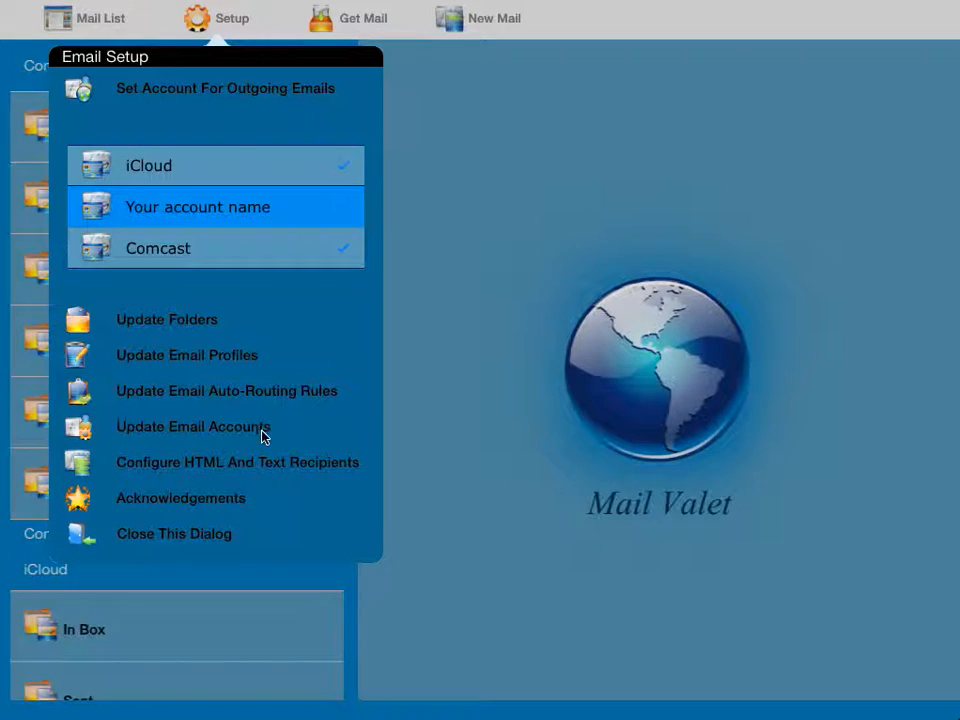
pyautogui.click(204, 326)
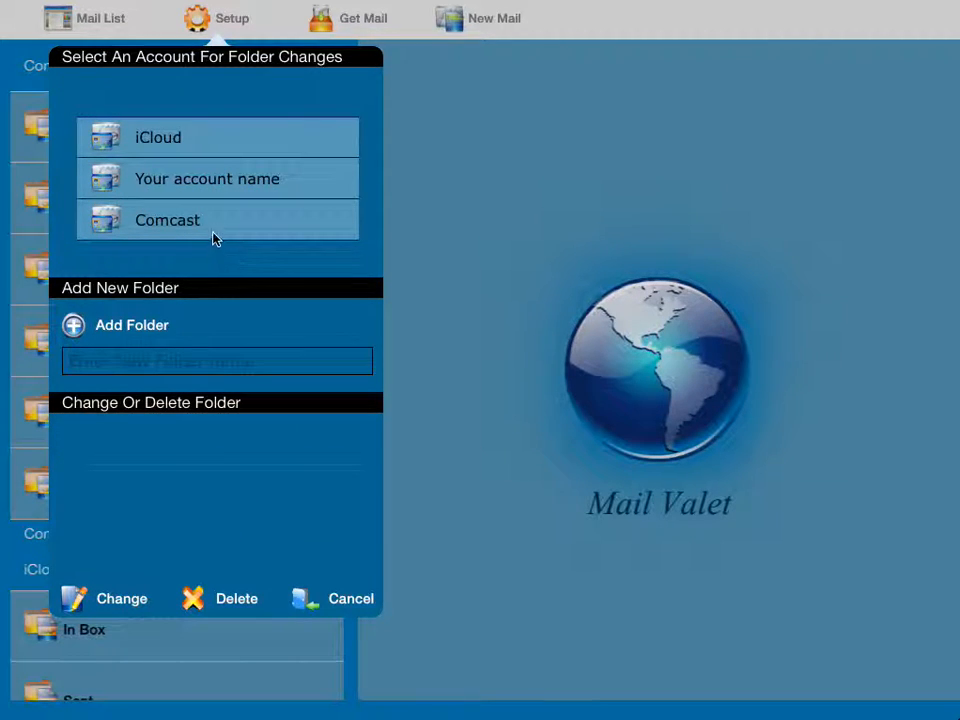
pyautogui.click(228, 225)
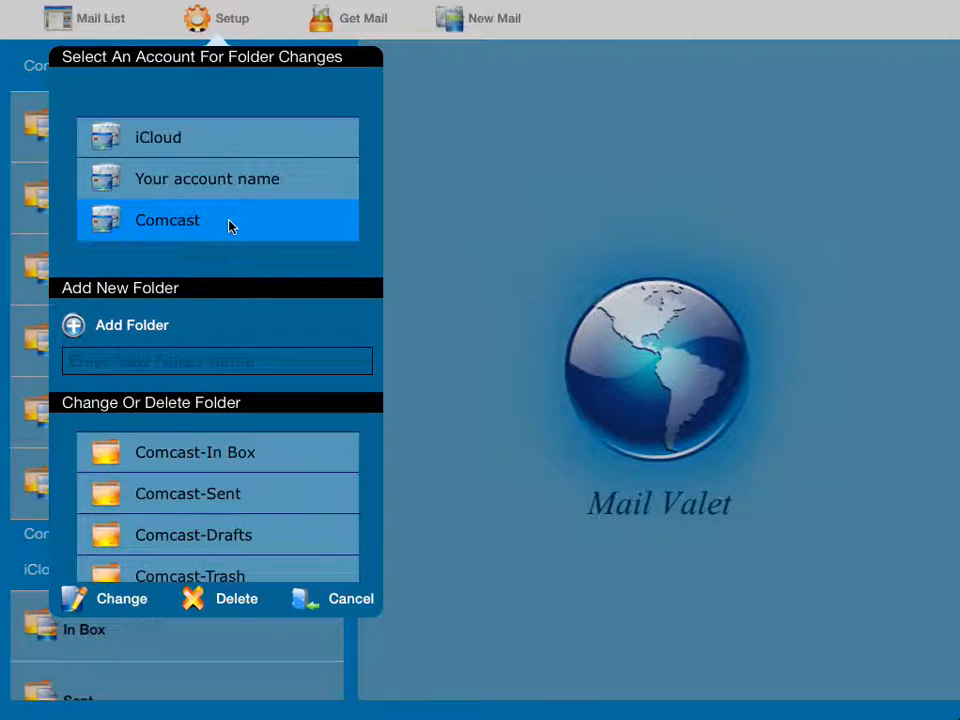
pyautogui.click(104, 364)
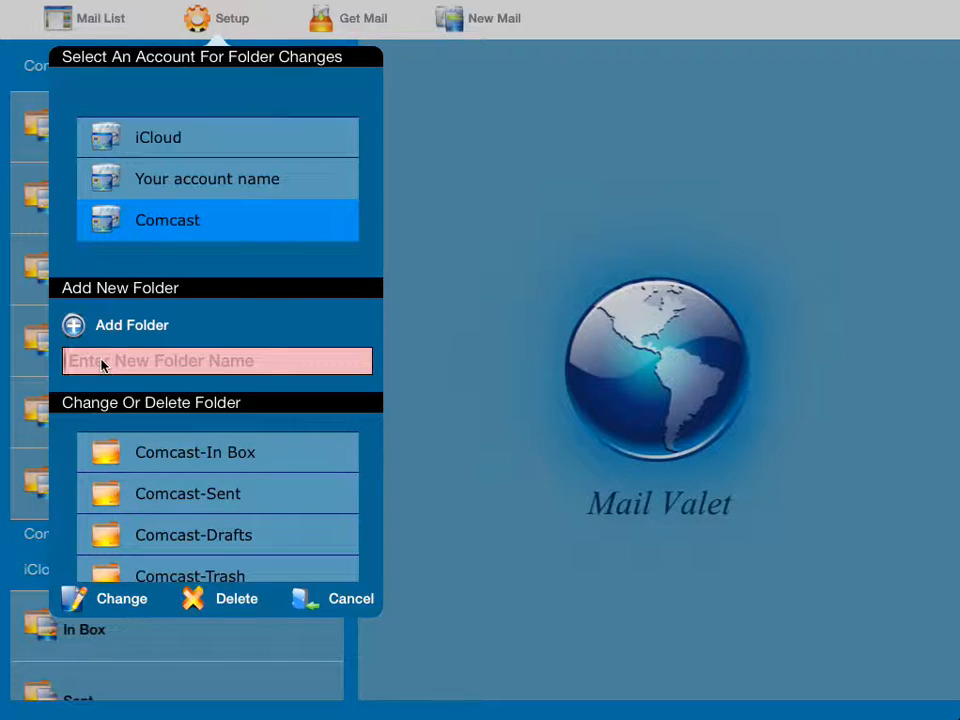
pyautogui.write('Public')
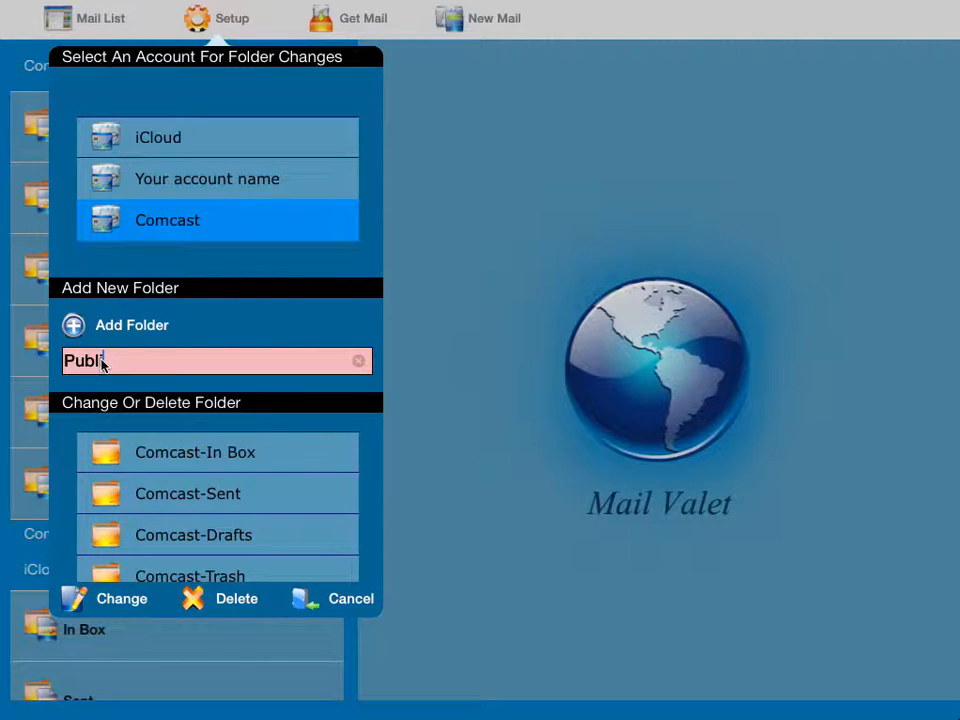
pyautogui.click(75, 328)
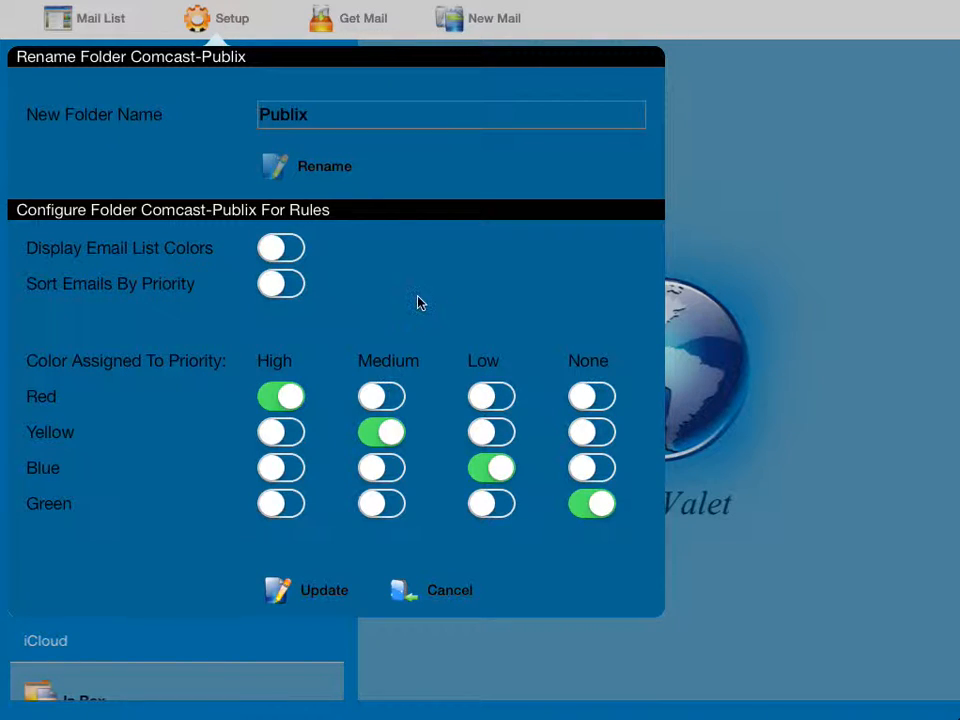
pyautogui.click(337, 594)
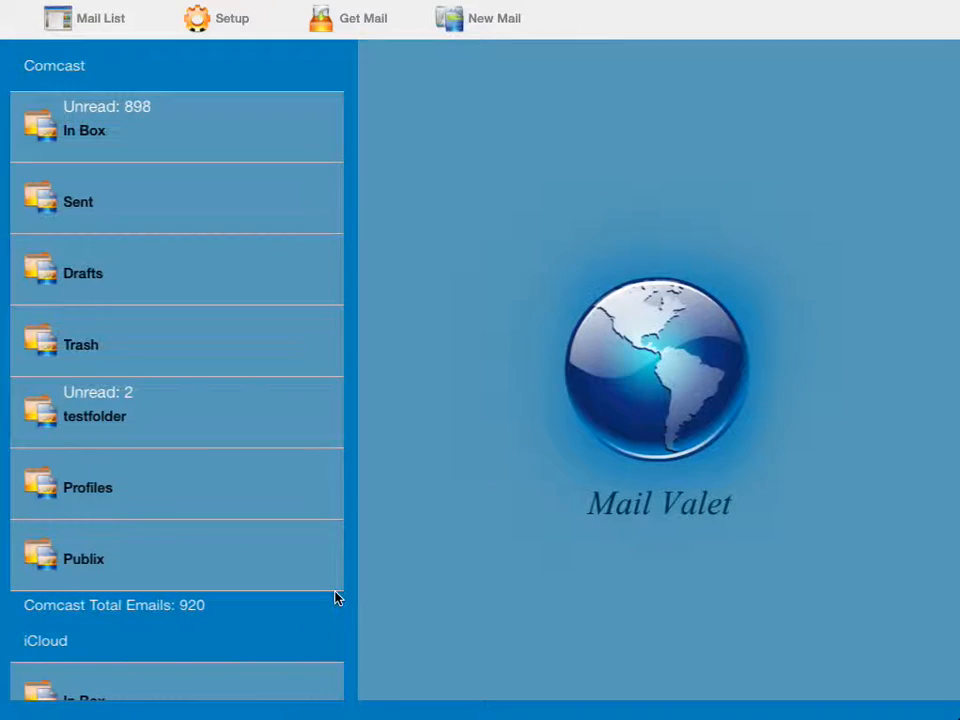
pyautogui.click(196, 557)
# Filter the Comcast In Box by sender address containing "publix" and look through the matching emails.
pyautogui.click(182, 126)
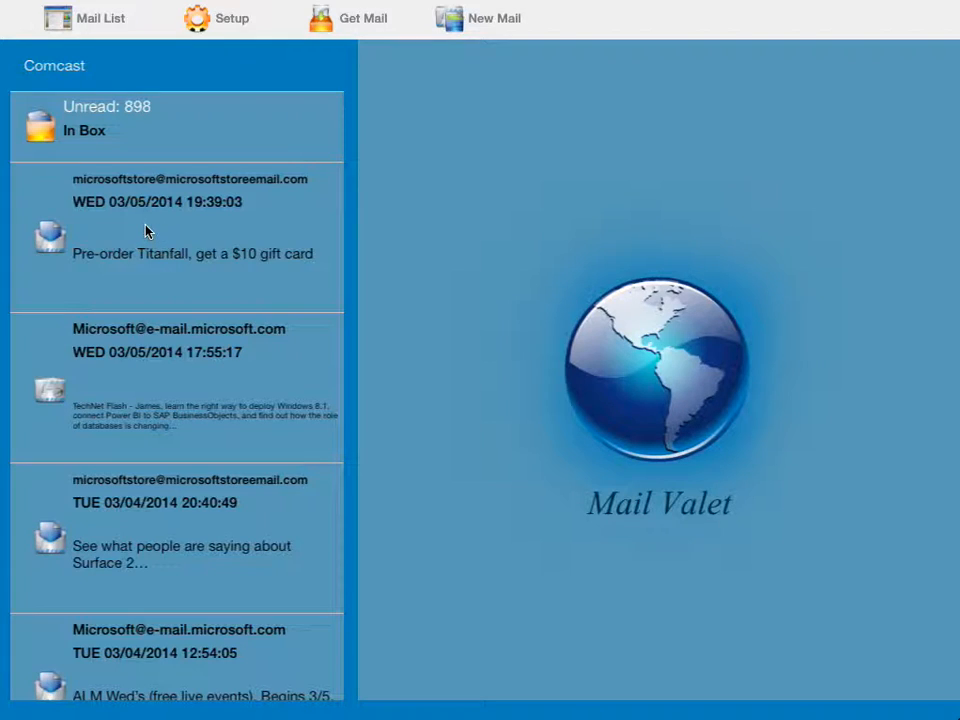
pyautogui.click(86, 20)
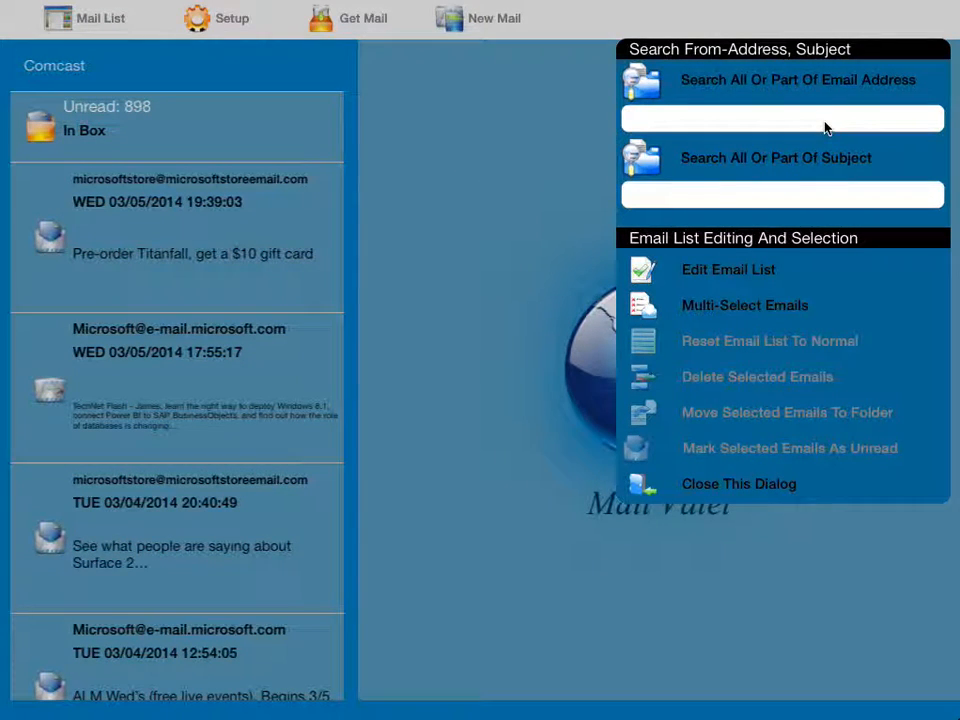
pyautogui.click(752, 121)
pyautogui.write('publix')
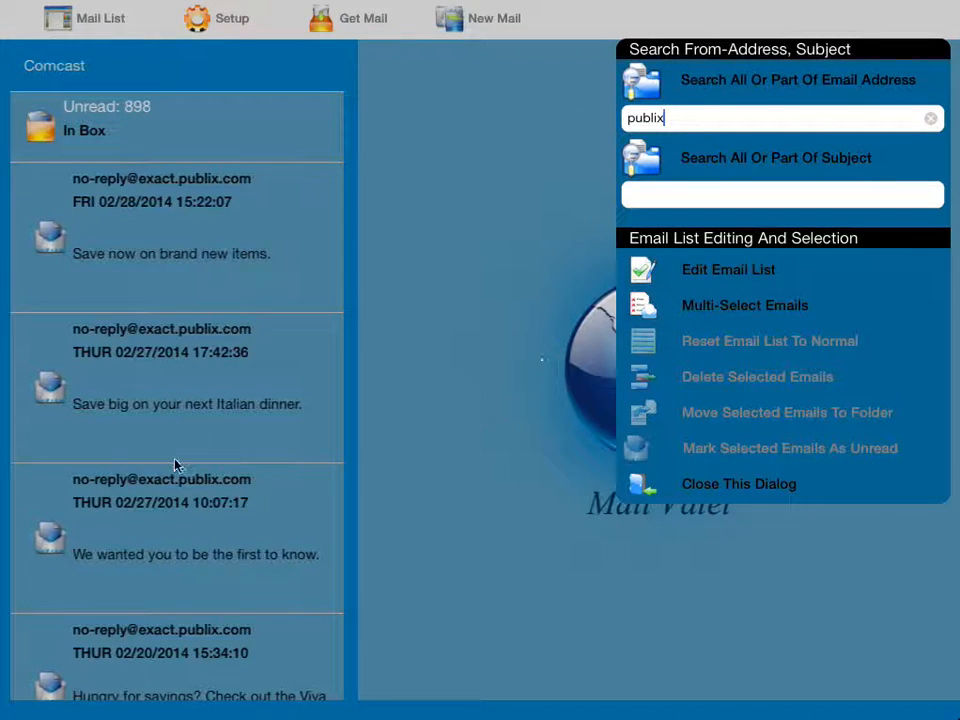
pyautogui.moveTo(196, 568); pyautogui.dragTo(180, 296)
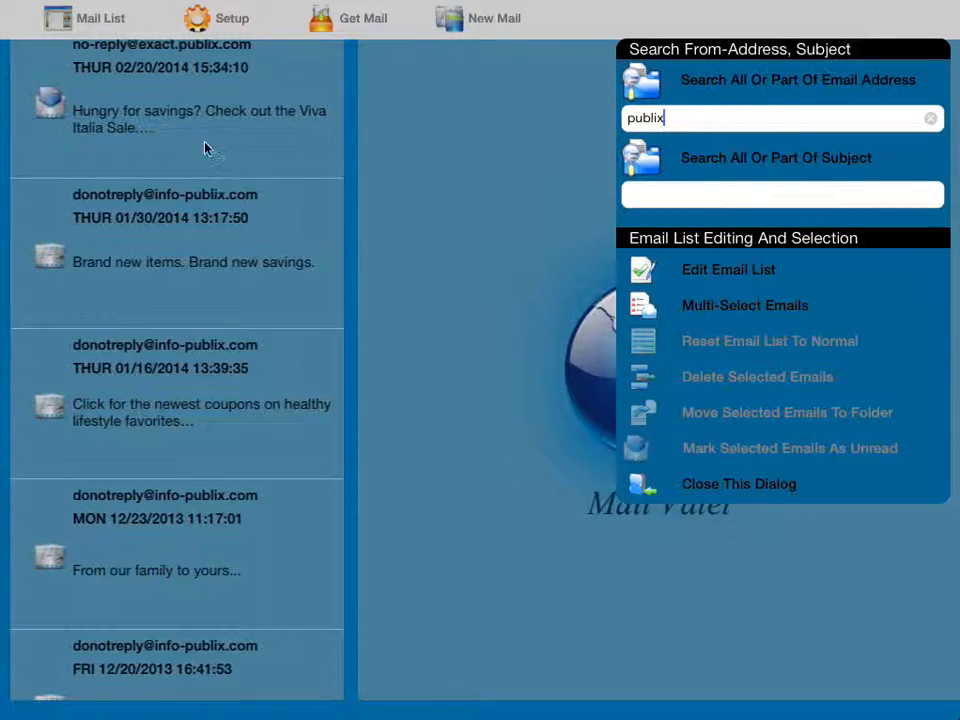
pyautogui.moveTo(199, 189); pyautogui.dragTo(216, 484)
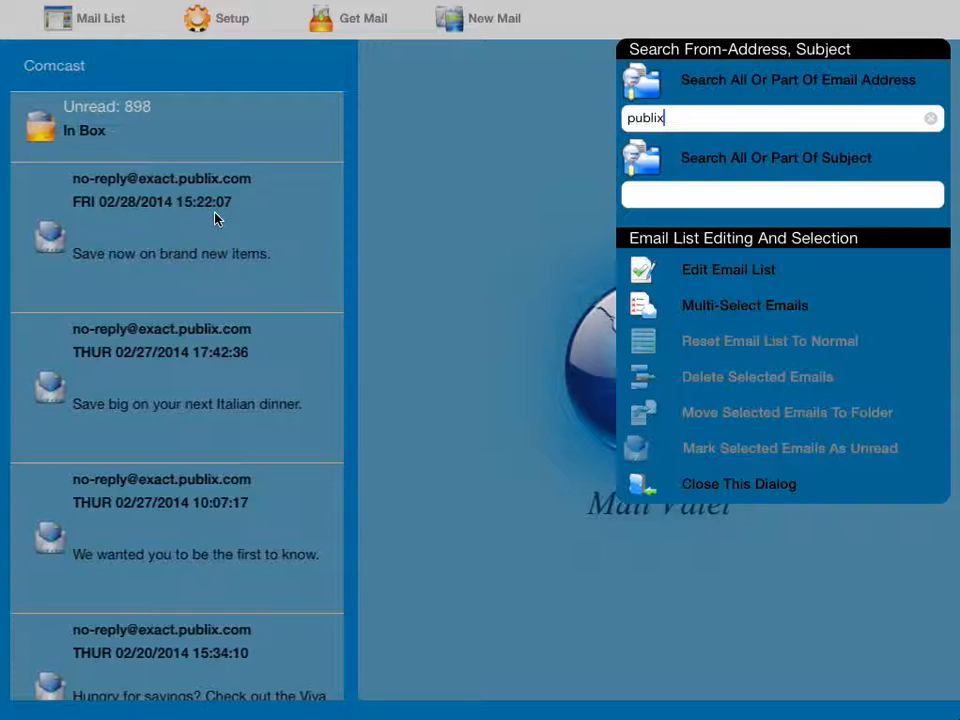
# Select all the filtered In Box emails and move them to the Comcast-Publix folder with automatic routing rule creation.
pyautogui.click(818, 314)
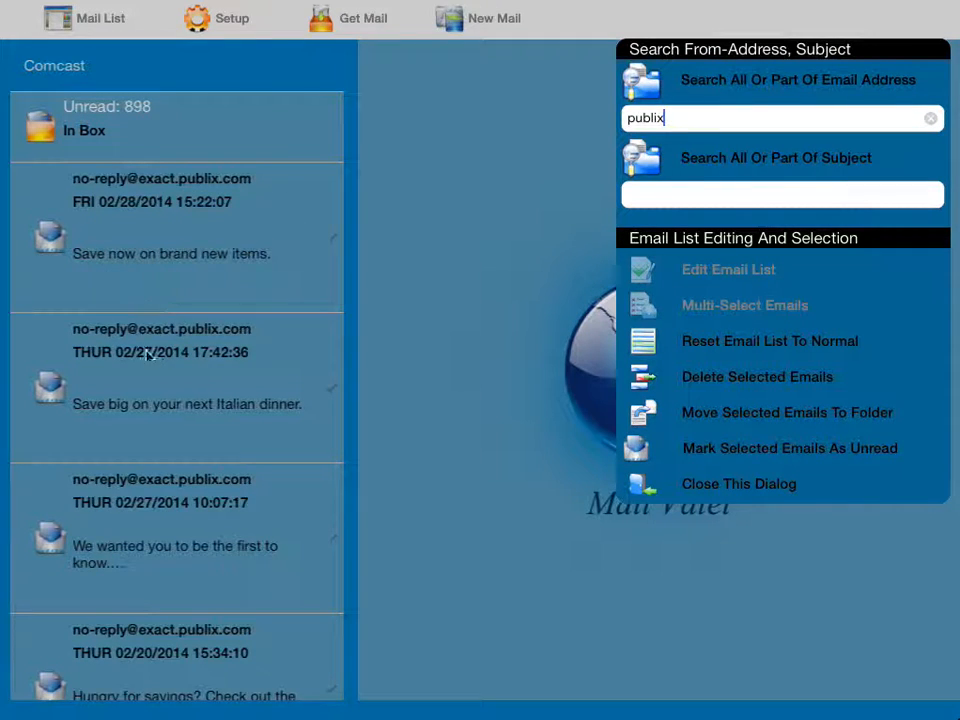
pyautogui.click(190, 132)
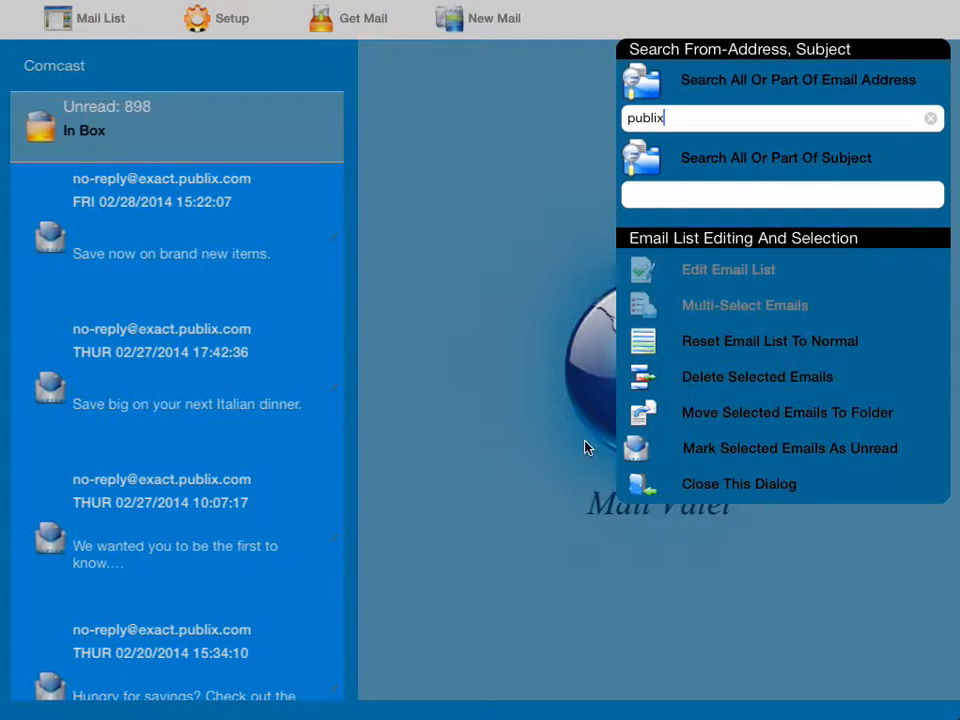
pyautogui.click(884, 418)
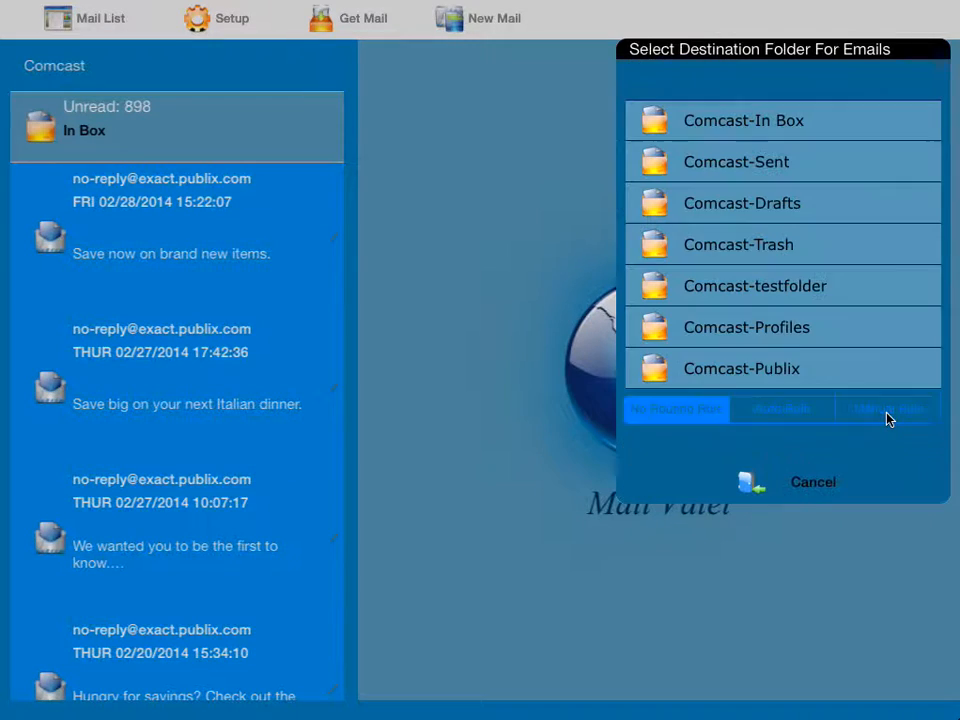
pyautogui.click(800, 413)
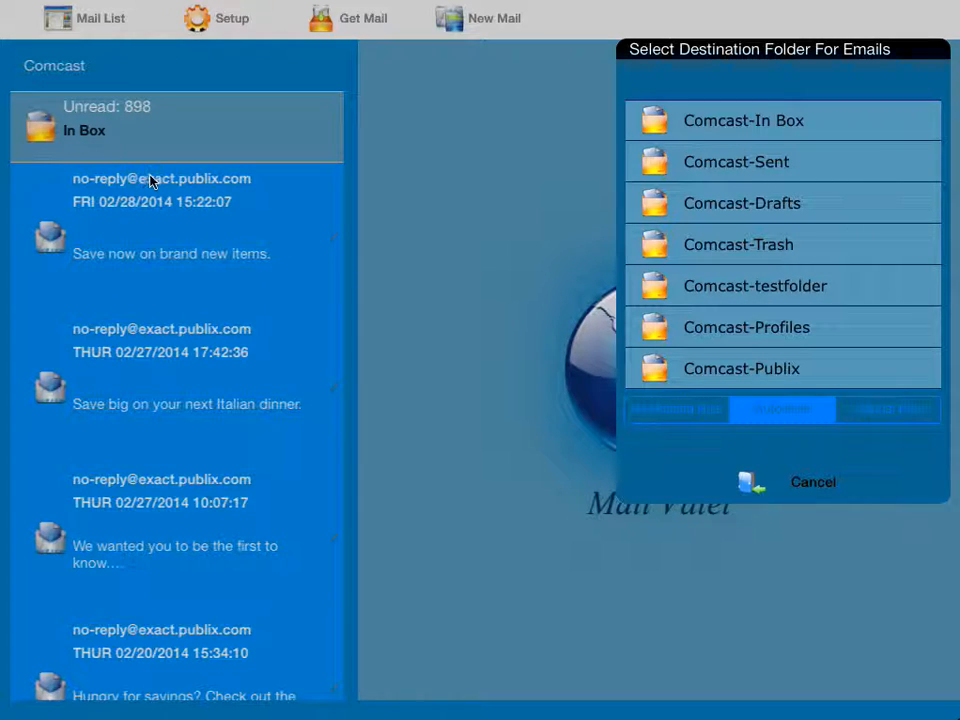
pyautogui.click(790, 370)
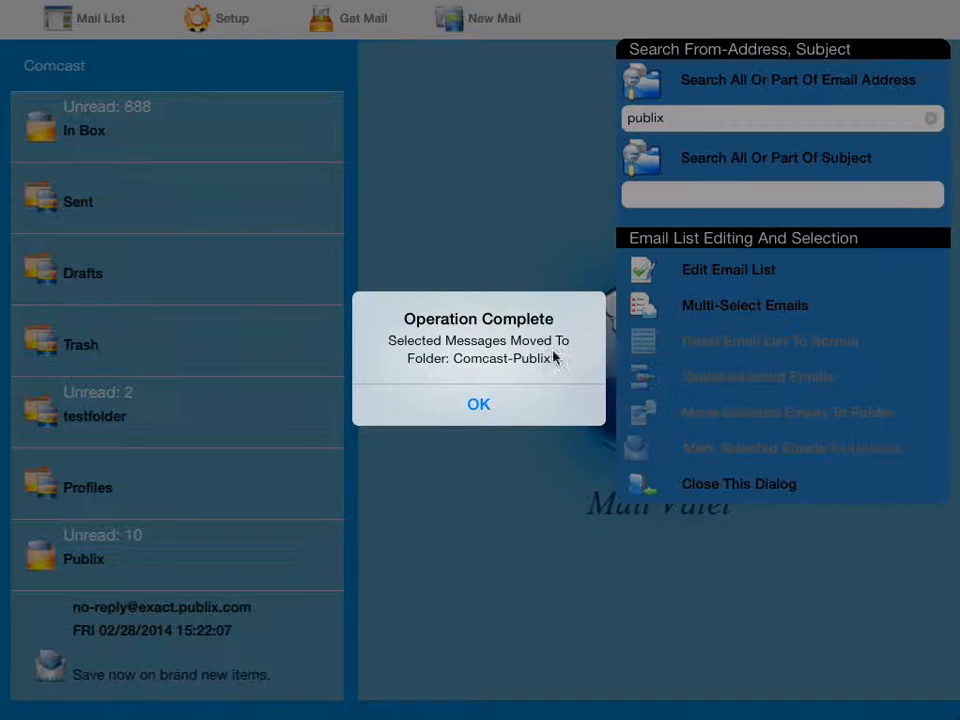
pyautogui.click(477, 410)
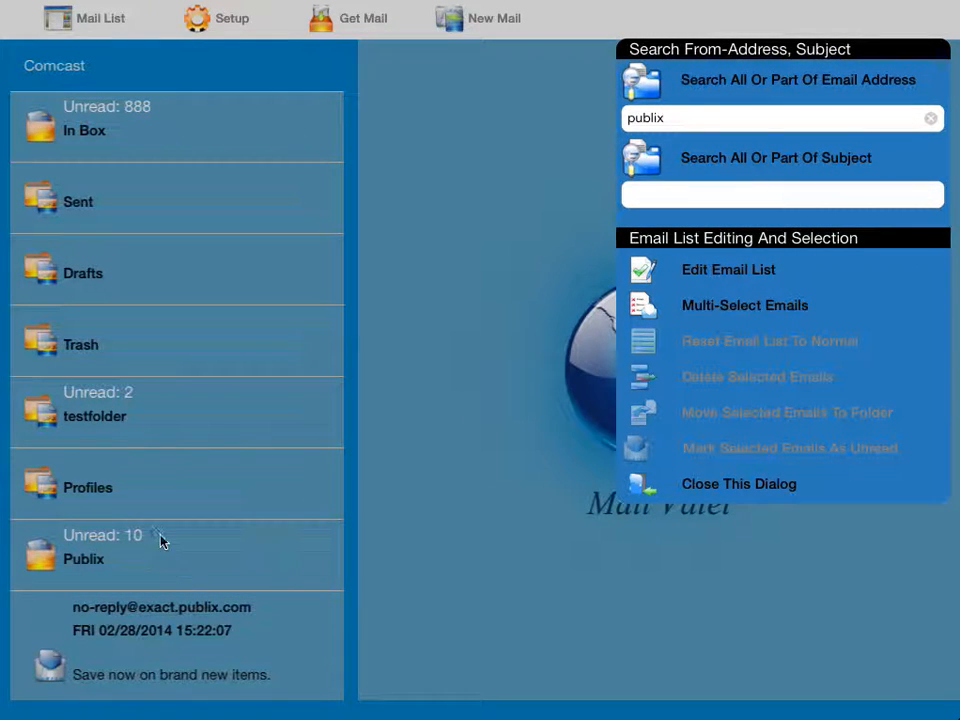
# View the moved "Save now on brand new items." and "Save big on your next Italian dinner." emails, then collapse the Publix folder.
pyautogui.moveTo(175, 540); pyautogui.dragTo(208, 148)
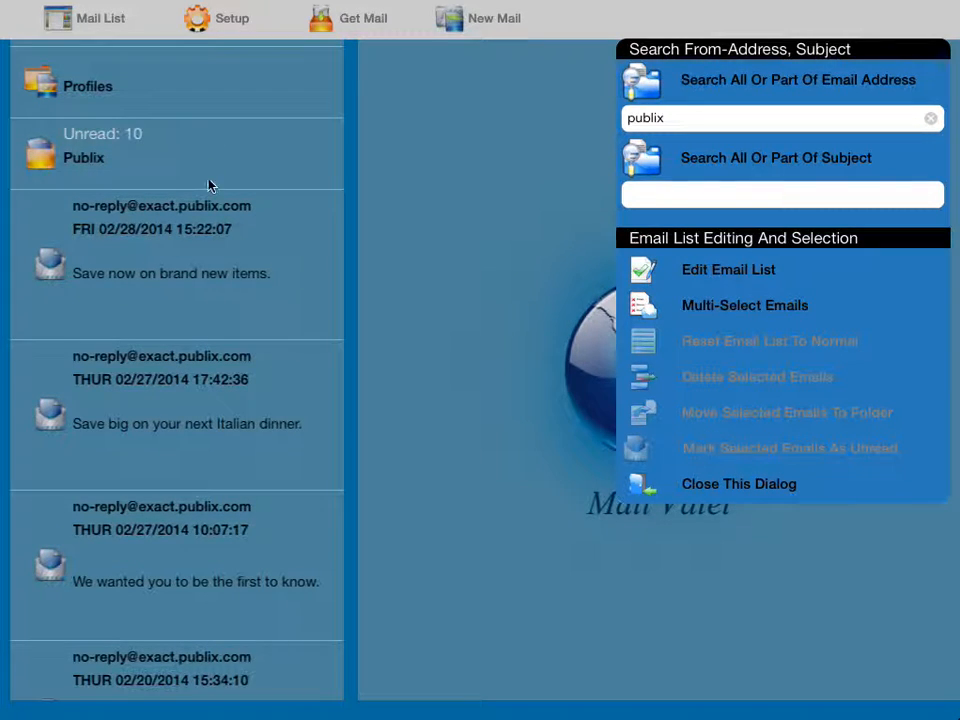
pyautogui.click(166, 263)
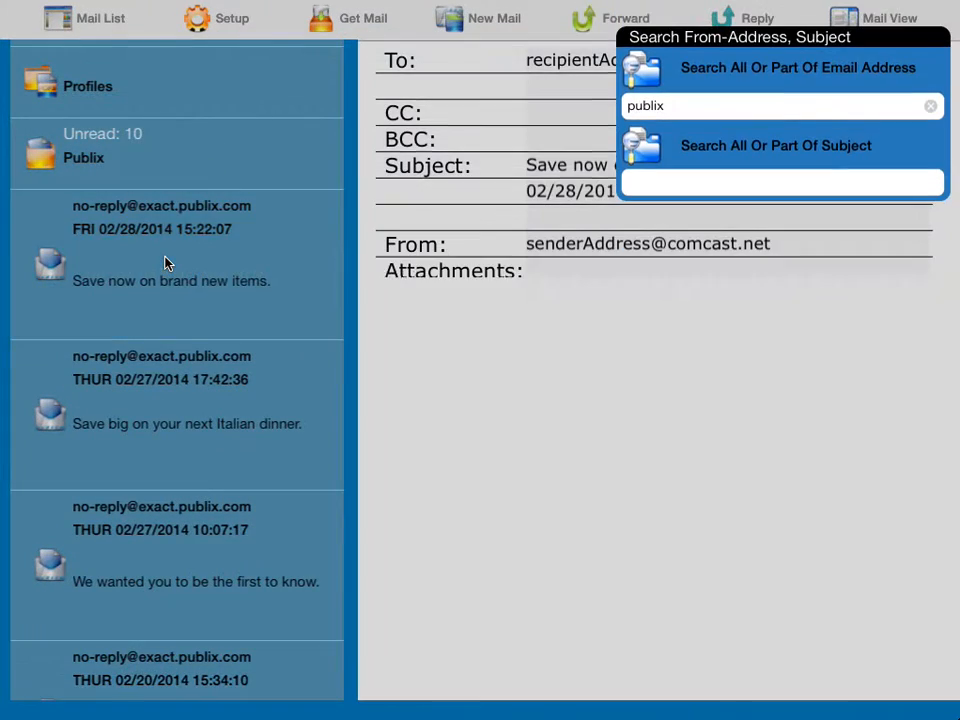
pyautogui.click(185, 403)
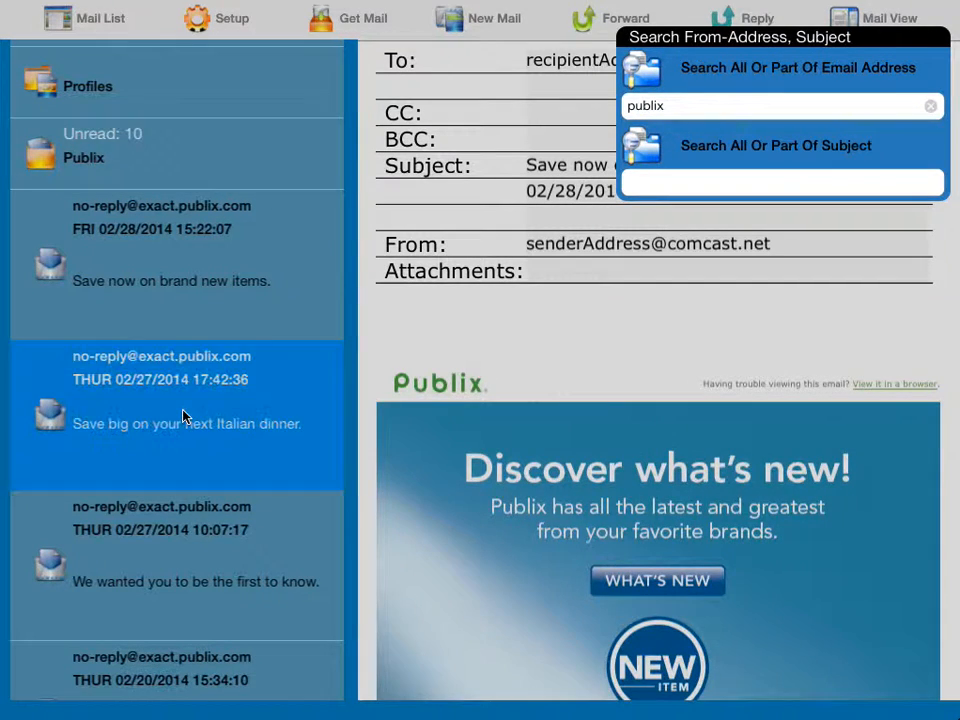
pyautogui.click(184, 174)
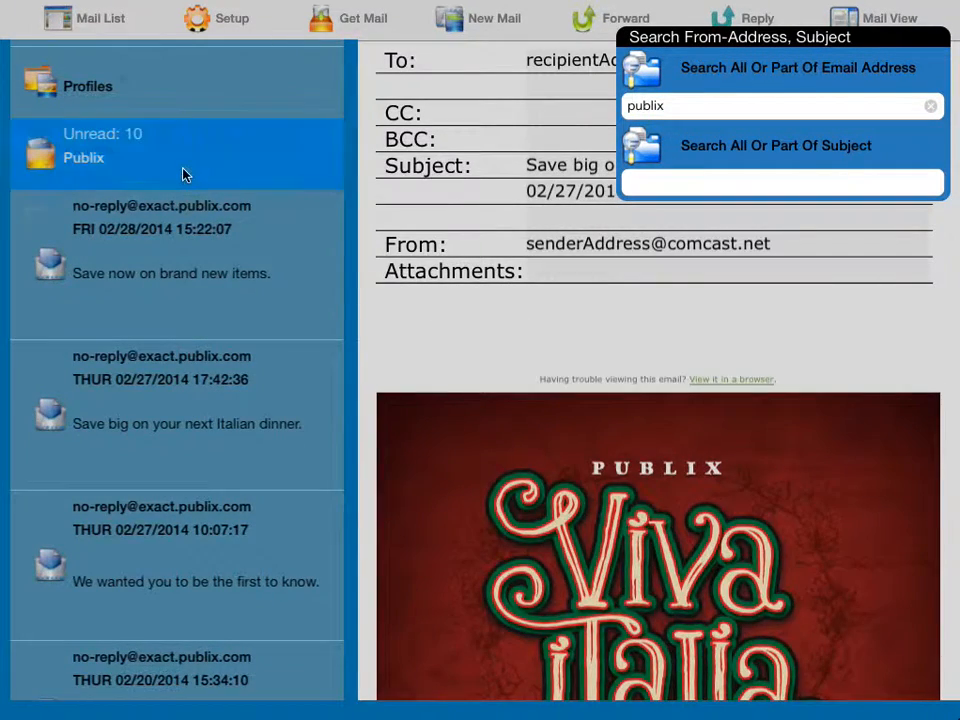
pyautogui.moveTo(229, 169); pyautogui.dragTo(210, 410)
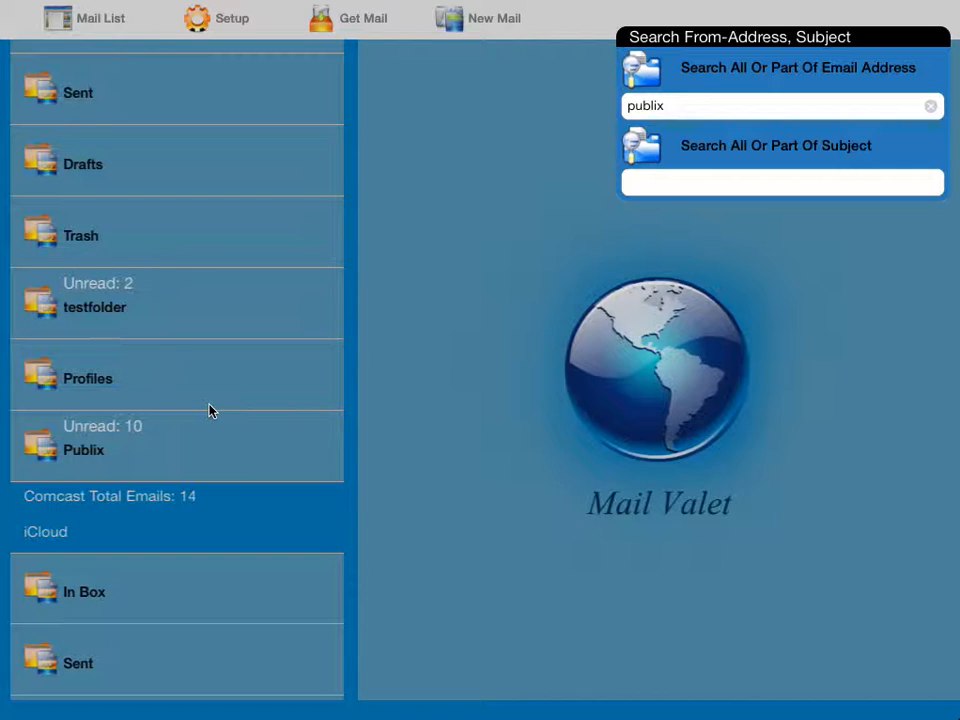
pyautogui.scroll(-1, 230, 436)
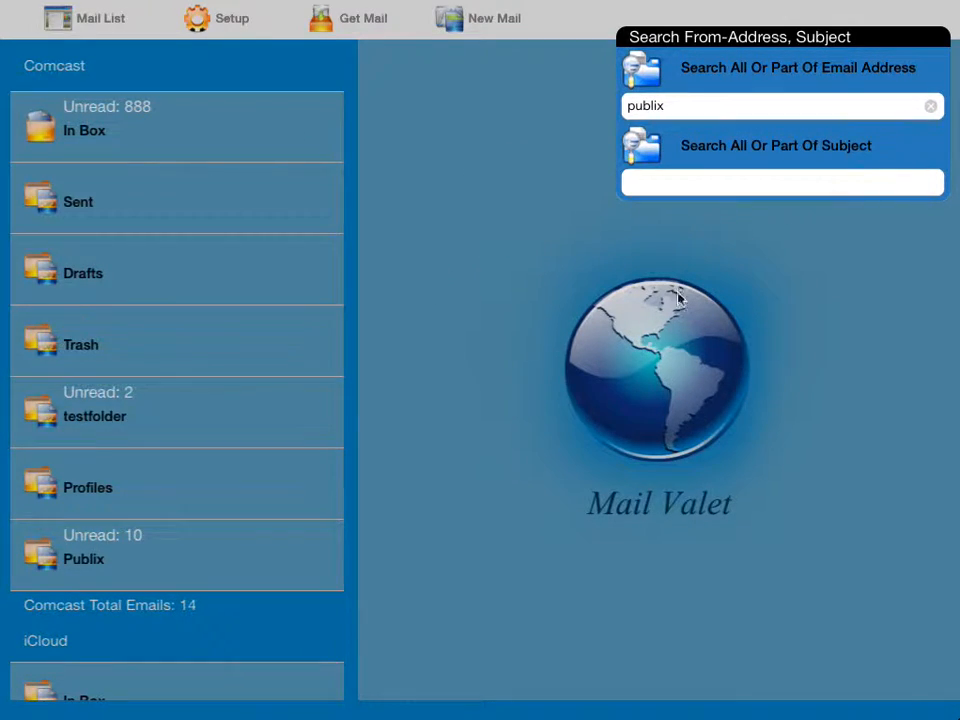
# Close the email search and list editing dialog and collapse the Comcast In Box.
pyautogui.moveTo(911, 149); pyautogui.dragTo(891, 36)
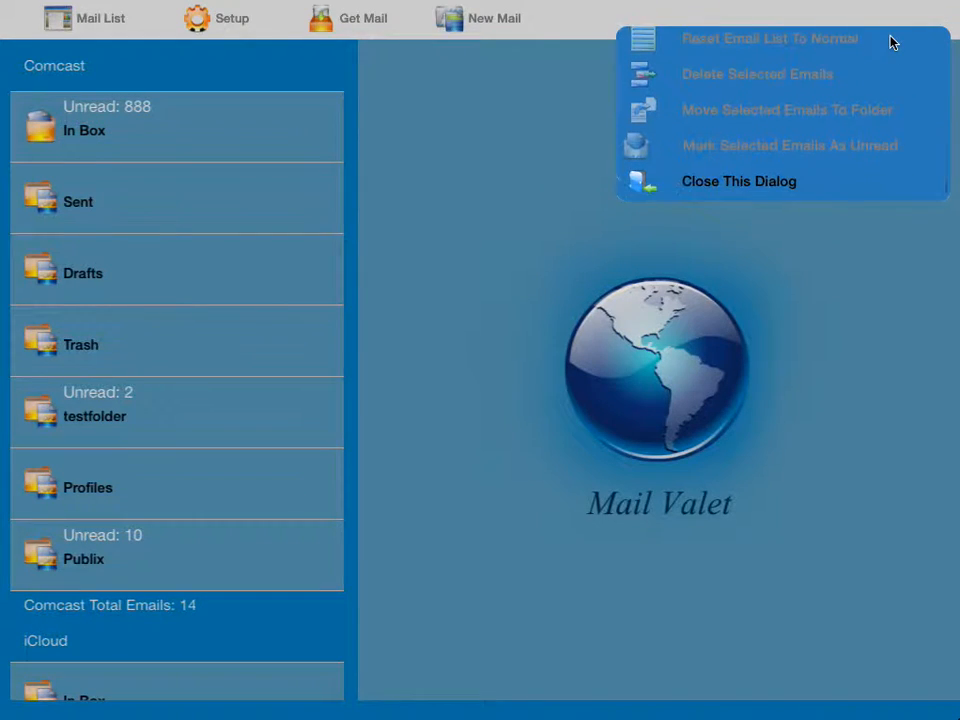
pyautogui.moveTo(892, 160); pyautogui.dragTo(820, 240)
pyautogui.click(740, 194)
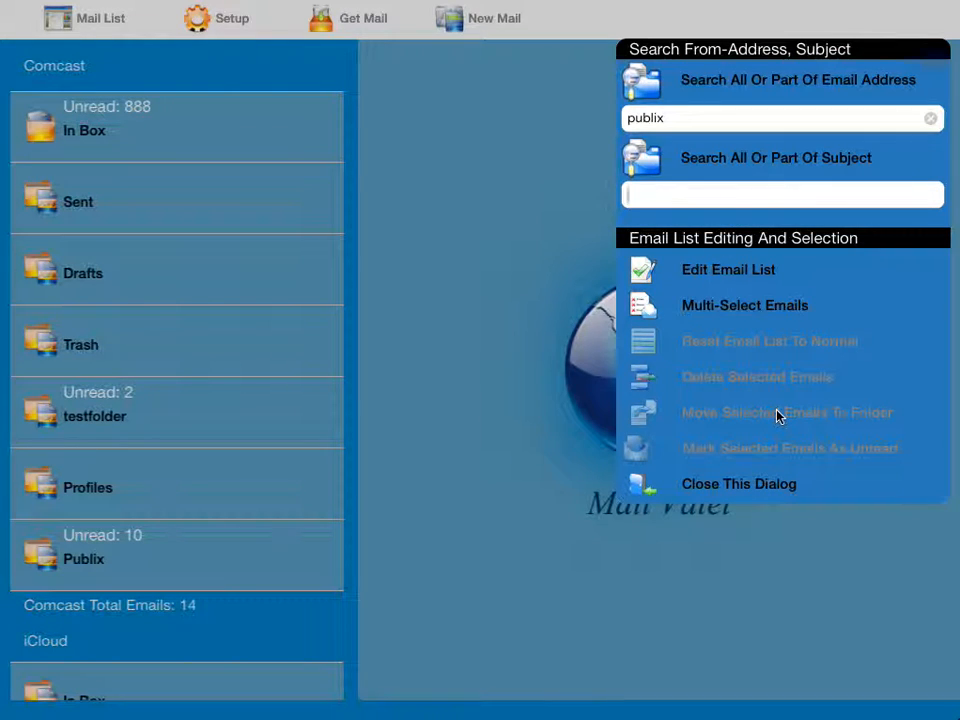
pyautogui.click(714, 490)
pyautogui.click(79, 139)
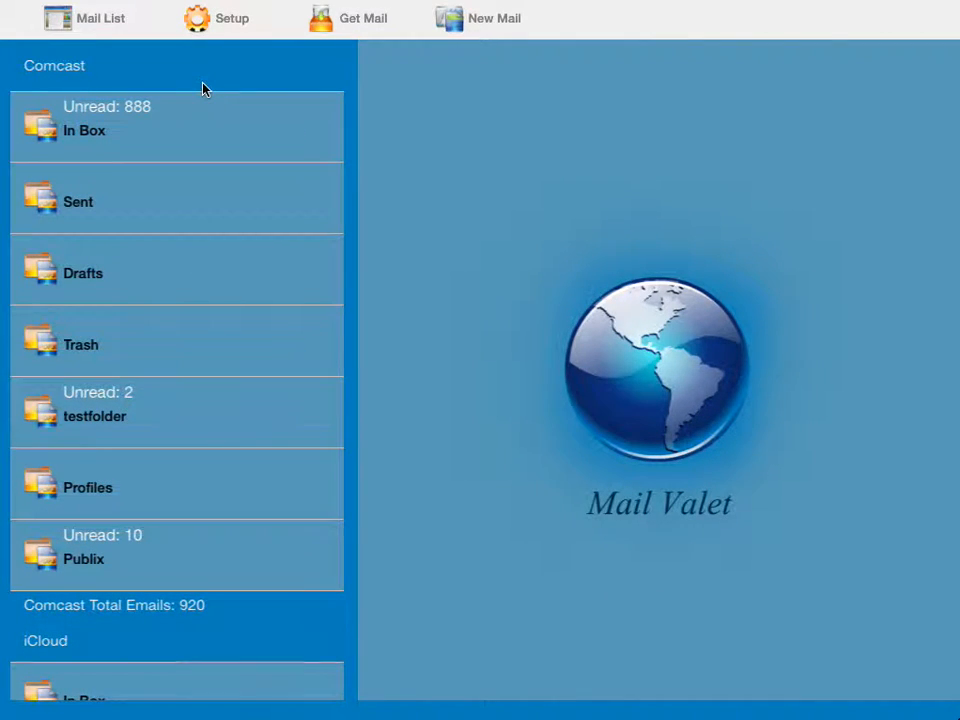
# Examine the Comcast account's auto-routing rules AutoGen Rule 2 and AutoGen Rule 1 for their sender, action, folder and priority.
pyautogui.click(240, 21)
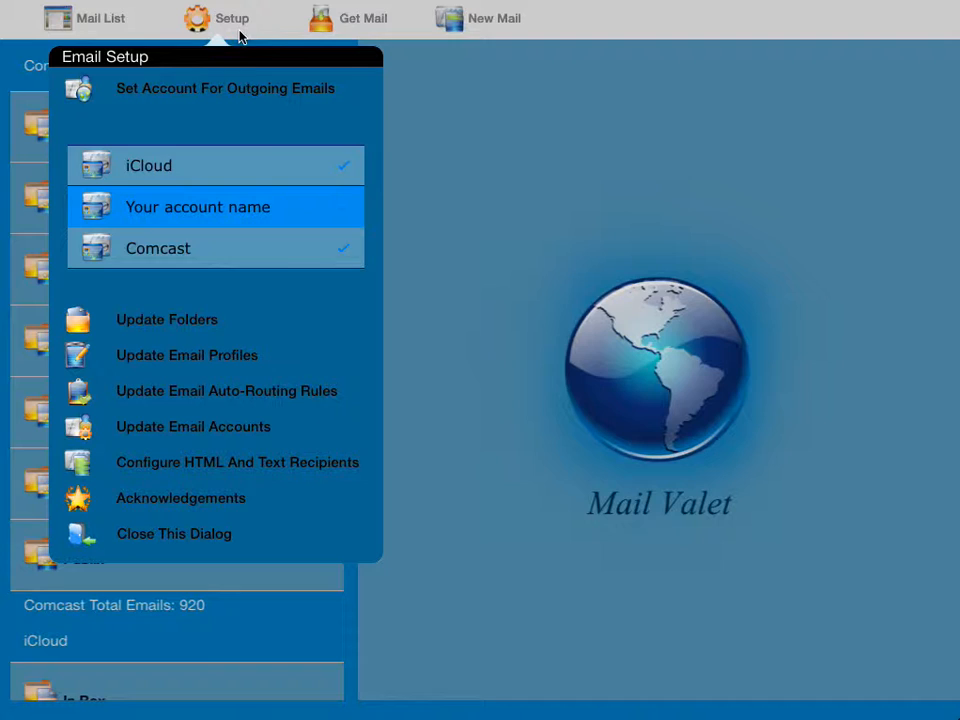
pyautogui.click(328, 398)
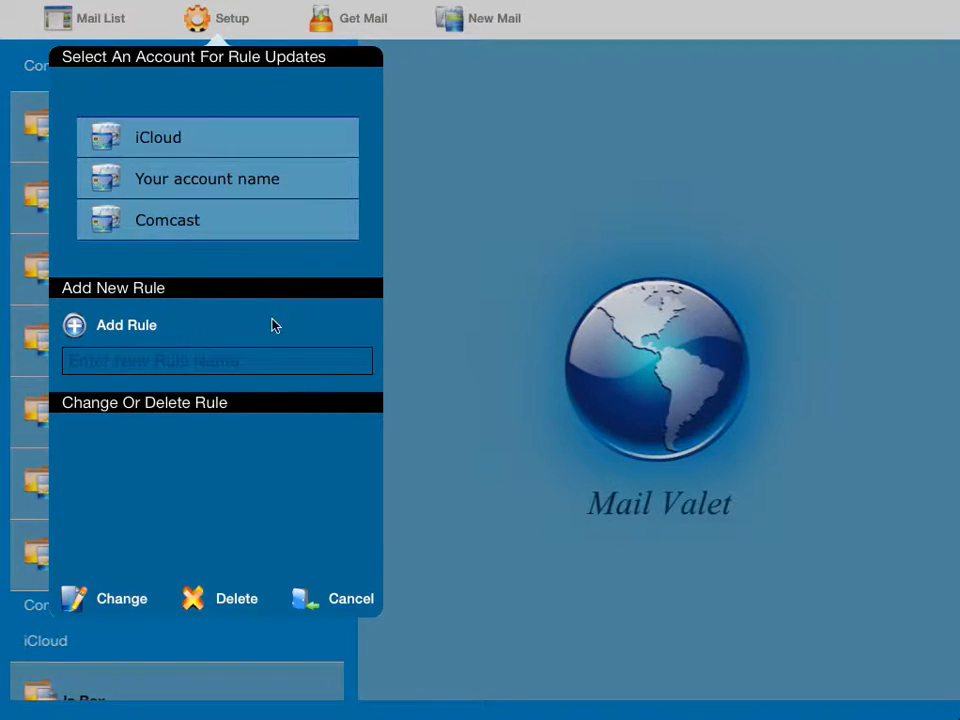
pyautogui.click(211, 228)
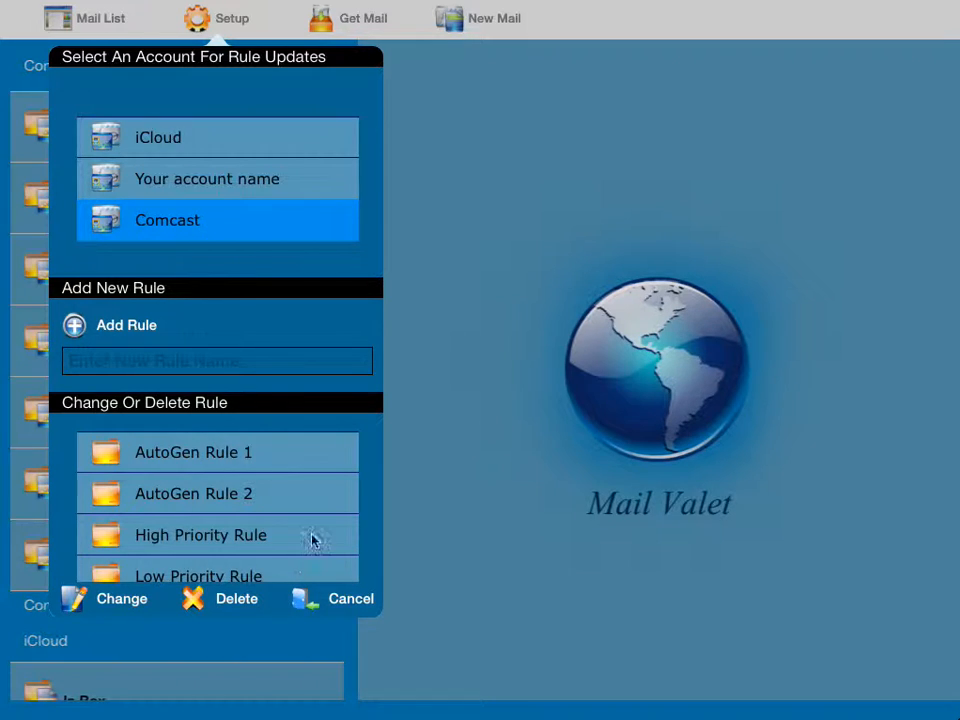
pyautogui.moveTo(311, 540); pyautogui.dragTo(292, 546)
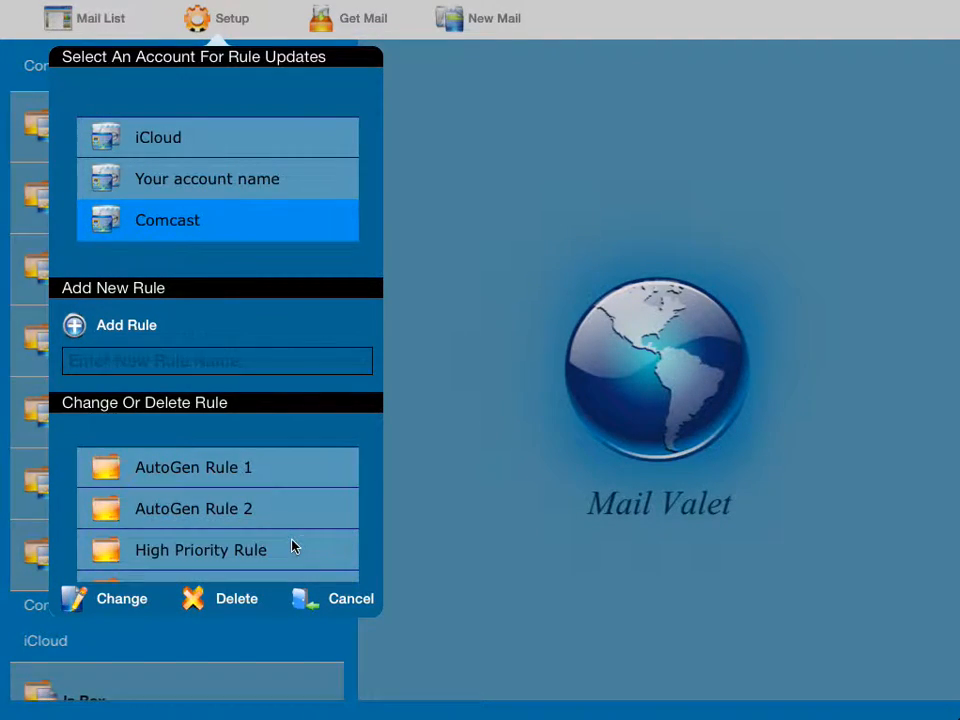
pyautogui.click(143, 511)
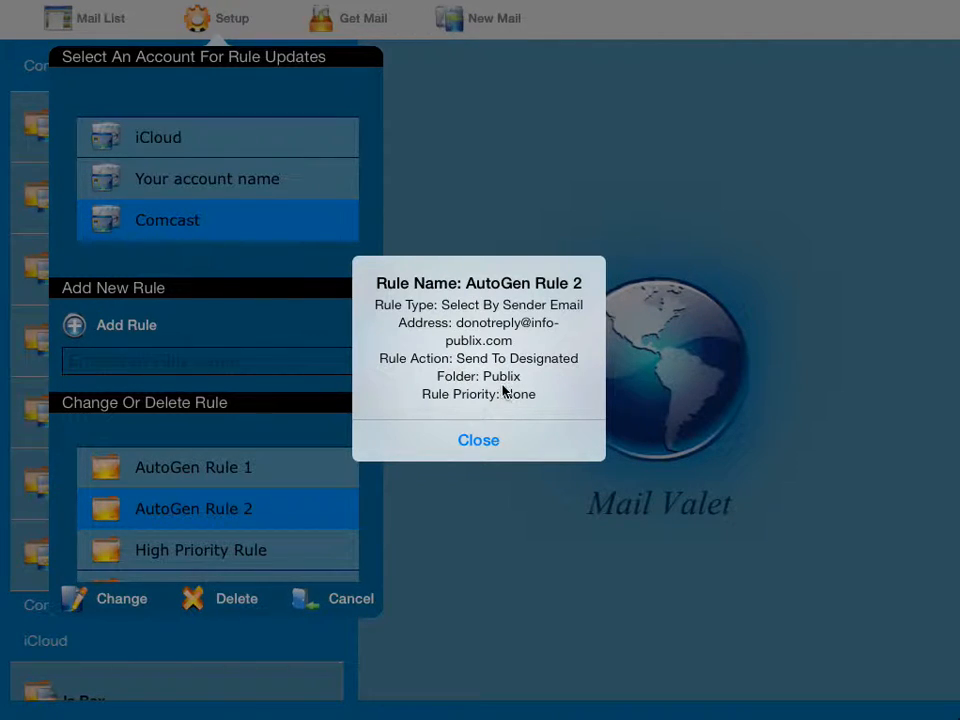
pyautogui.click(477, 443)
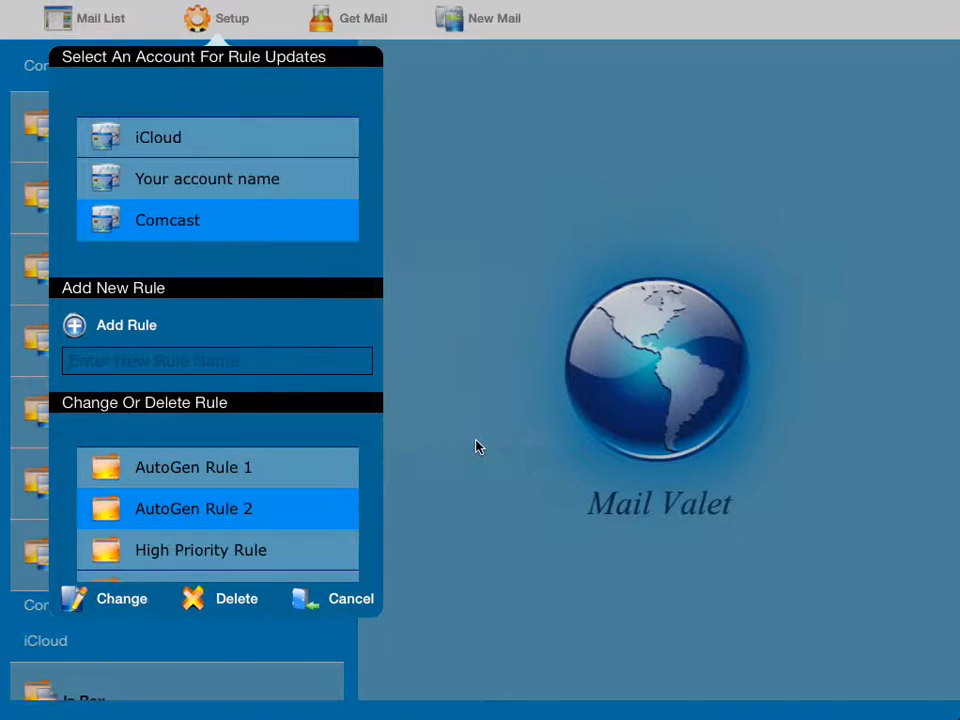
pyautogui.click(130, 470)
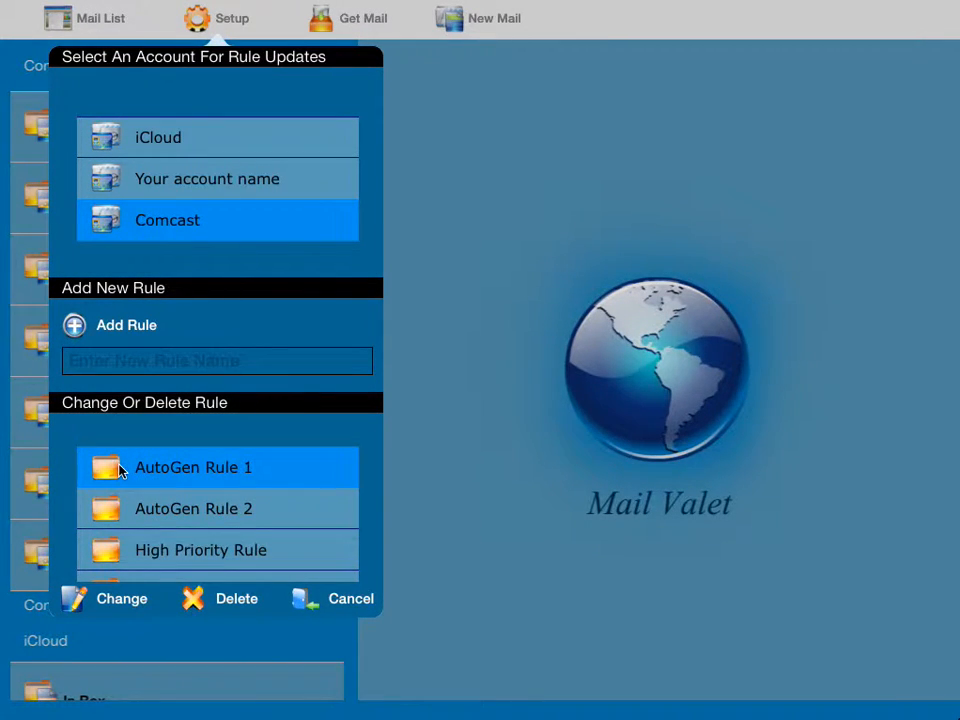
pyautogui.moveTo(118, 468); pyautogui.dragTo(284, 466)
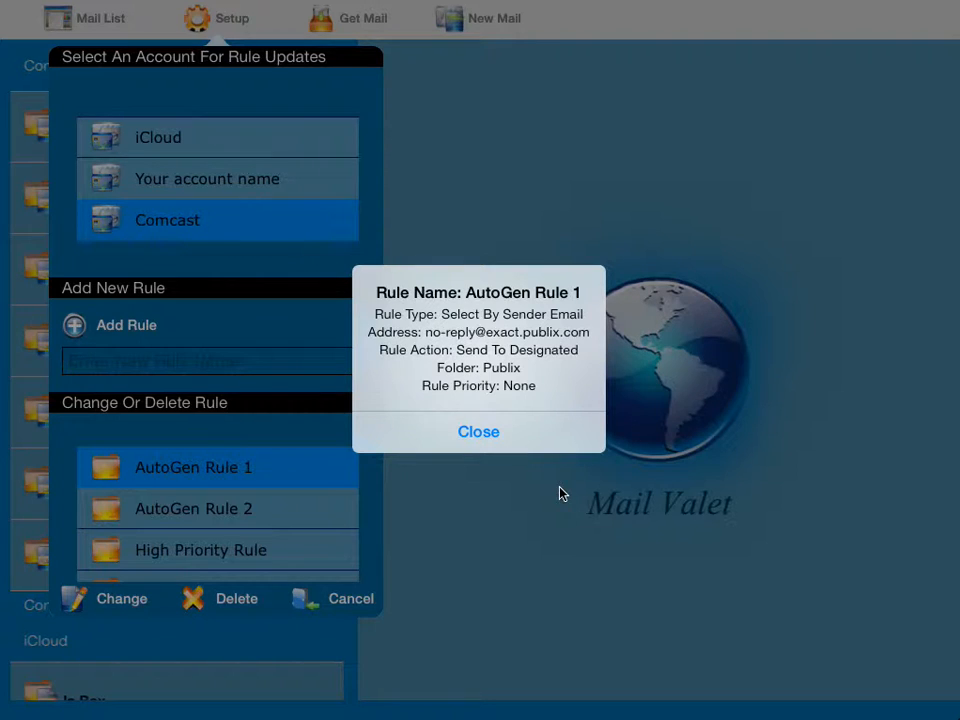
# Close the AutoGen Rule 1 details and leave the Comcast rule setup.
pyautogui.click(476, 433)
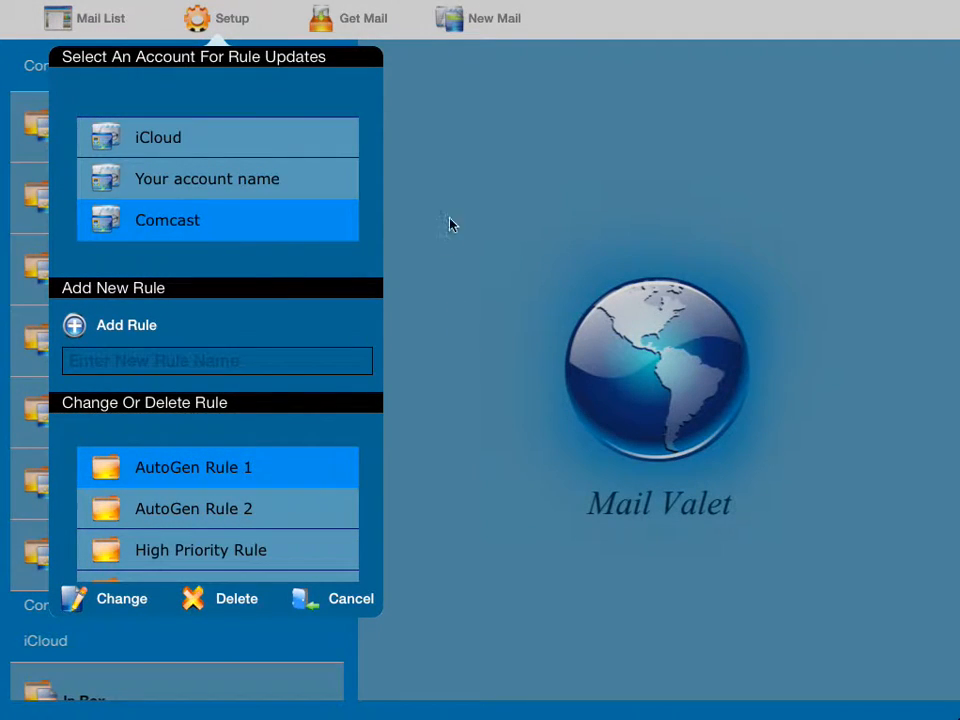
pyautogui.click(484, 166)
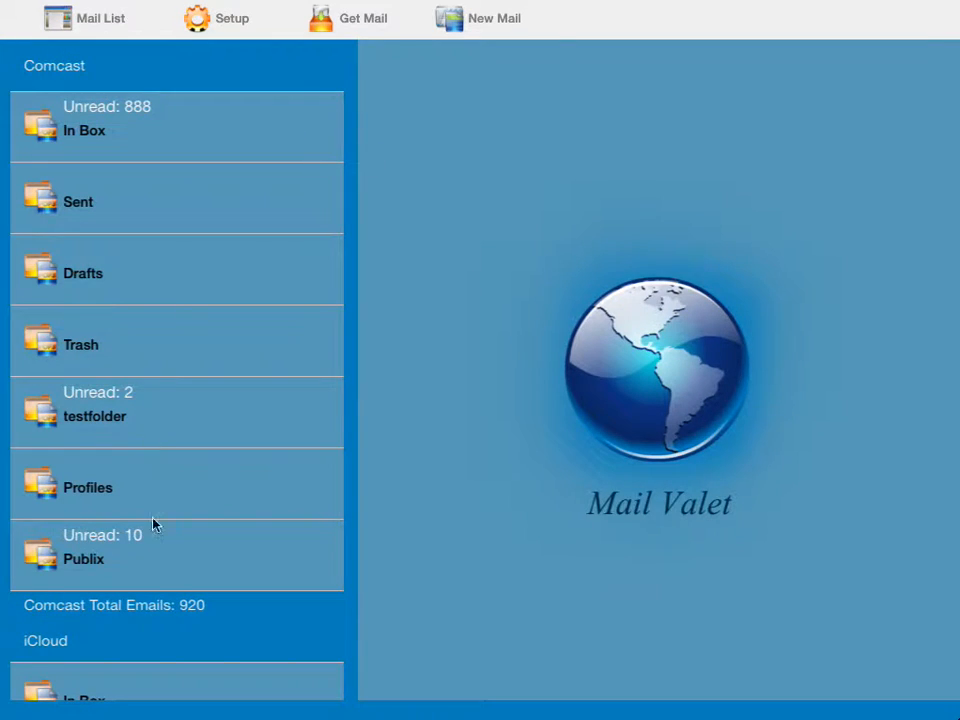
# Expand the Comcast Publix folder and examine the senders and subjects of the moved emails, through the donotreply messages, without deleting any.
pyautogui.click(146, 543)
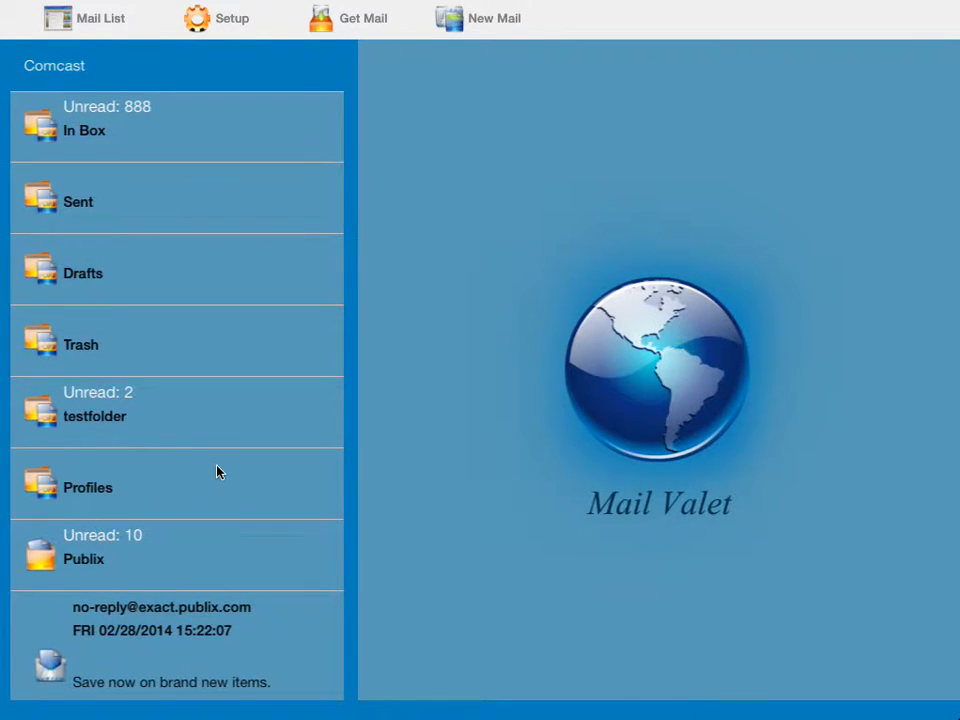
pyautogui.scroll(-10, 218, 472)
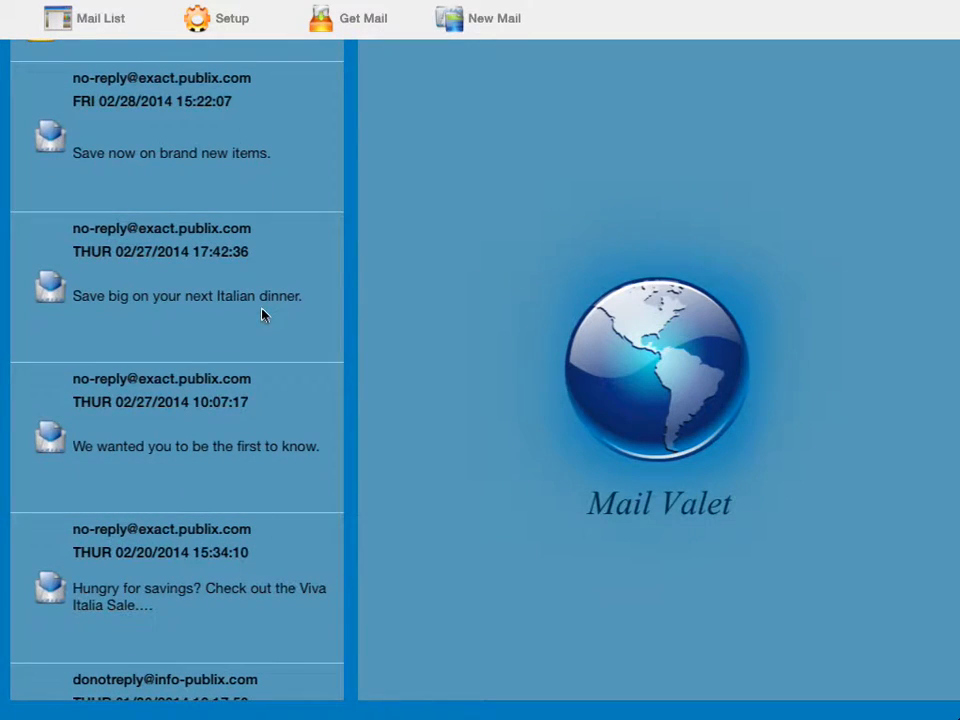
pyautogui.scroll(-3, 259, 579)
pyautogui.scroll(-3, 249, 415)
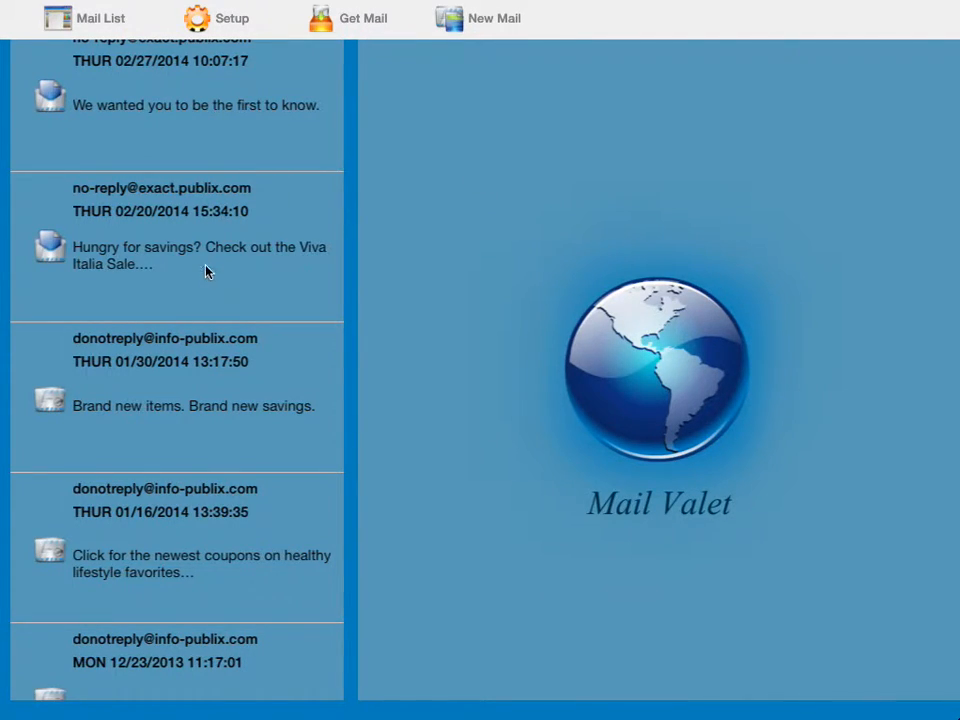
pyautogui.moveTo(200, 307); pyautogui.dragTo(135, 512)
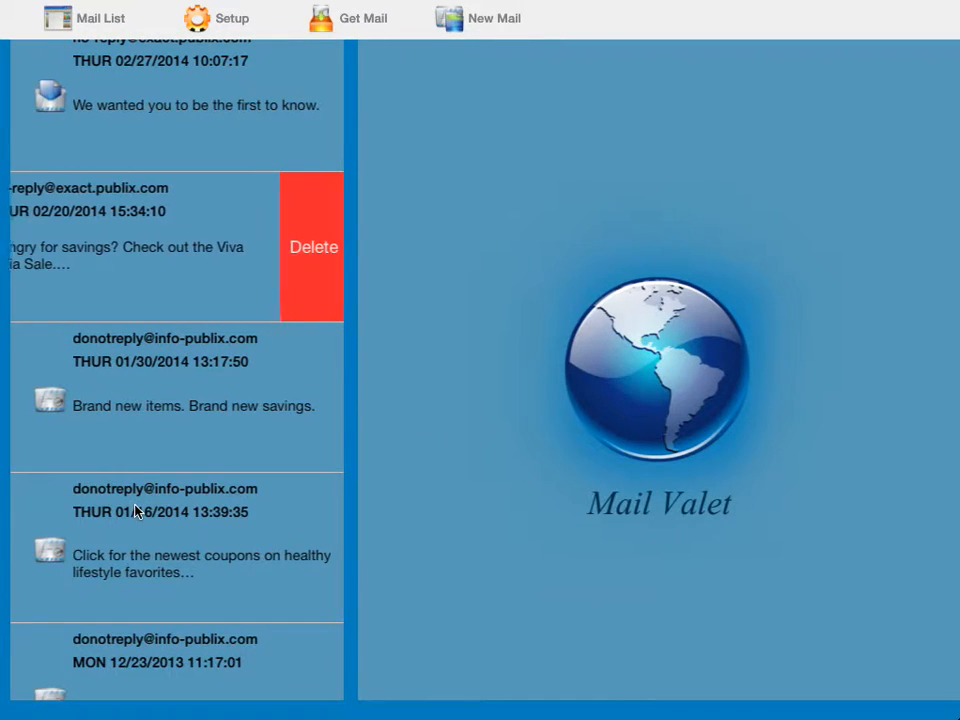
pyautogui.moveTo(176, 298); pyautogui.dragTo(250, 254)
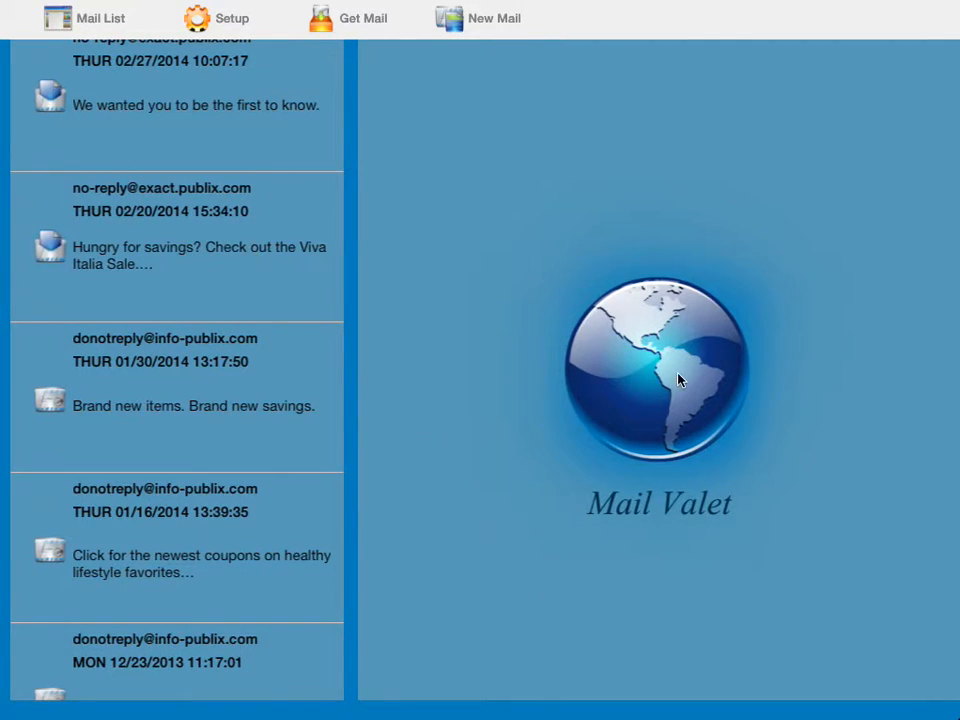